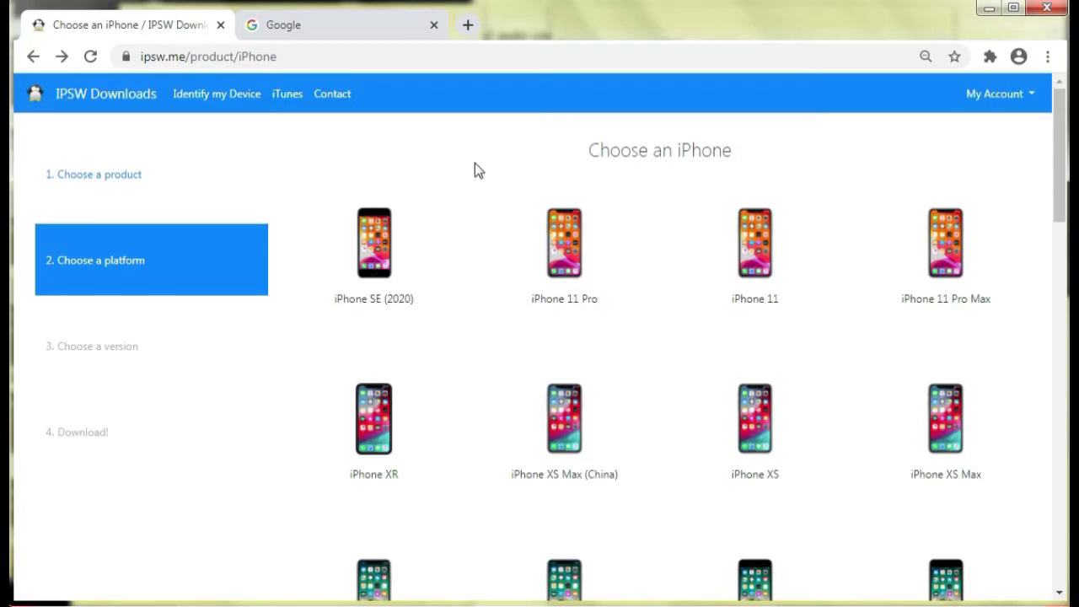
Look through the list of iPhone models, then go back to the product selection page
scroll(474, 164, down, 2)
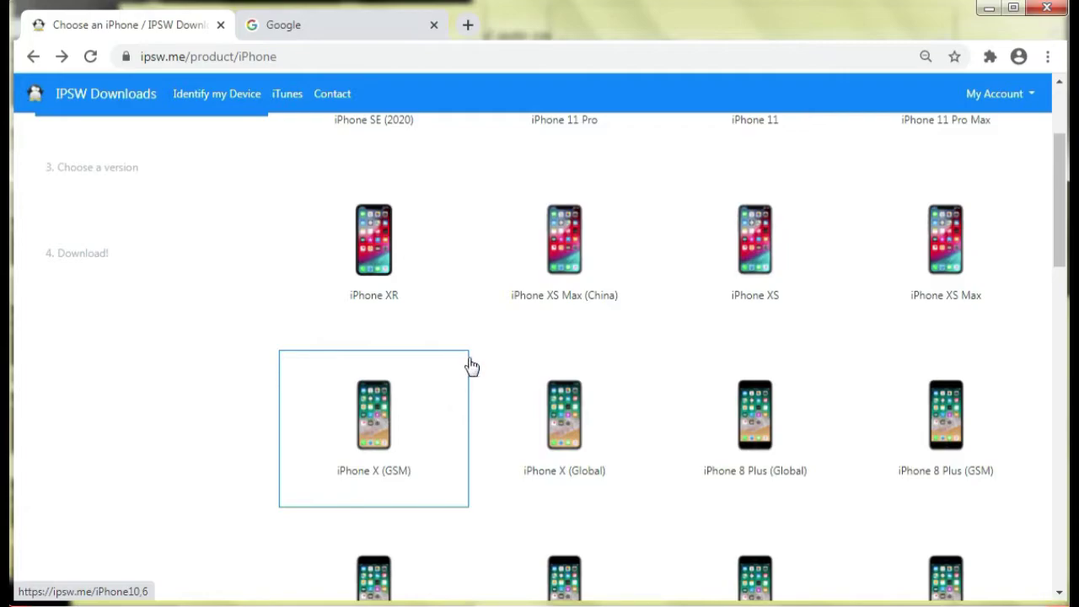
scroll(472, 367, up, 1)
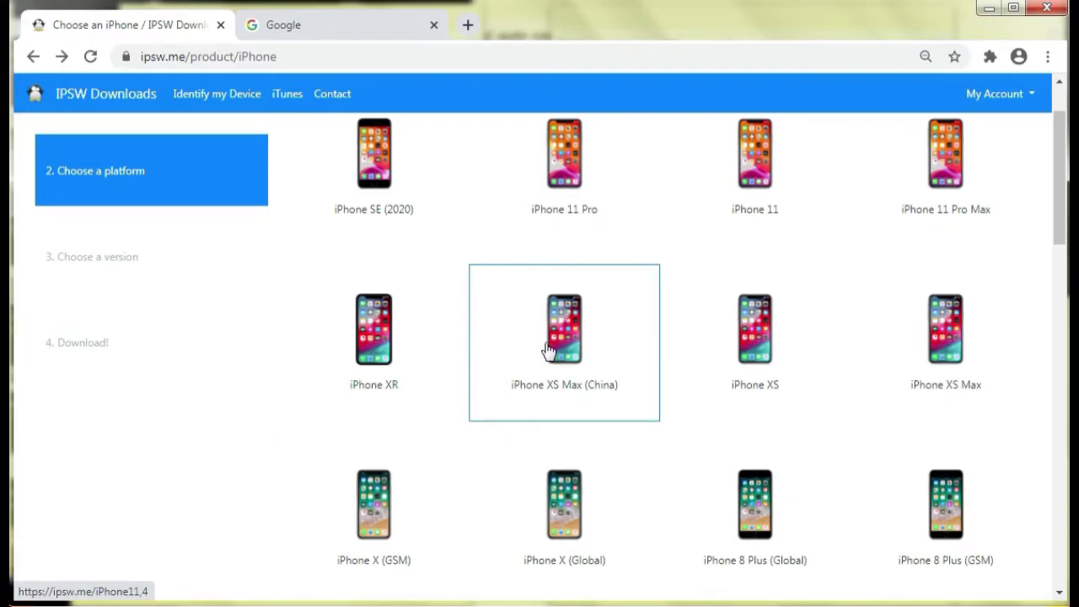
scroll(551, 349, down, 1)
scroll(550, 349, down, 2)
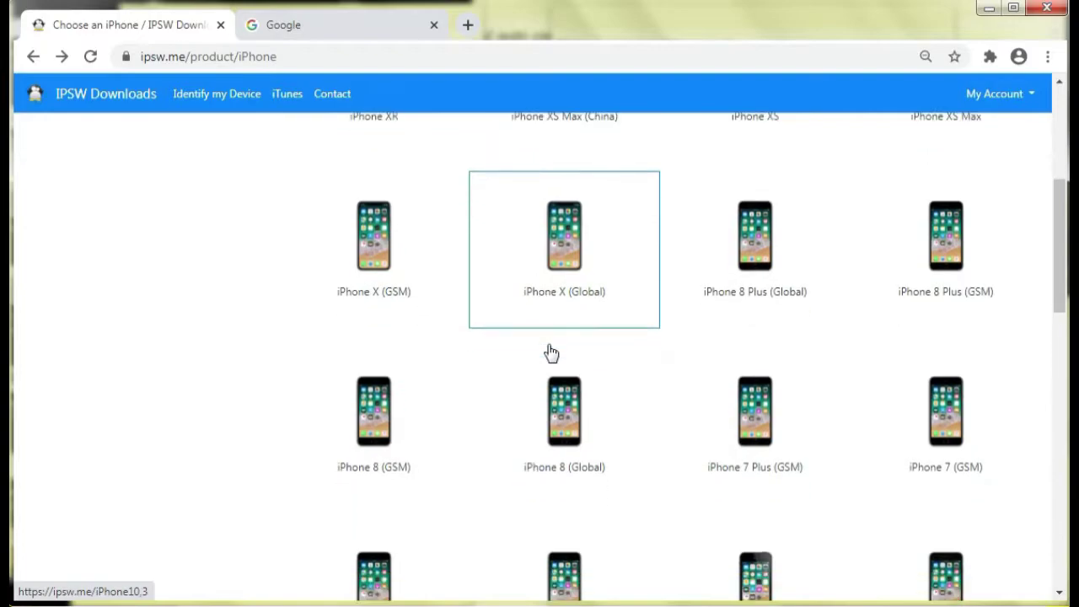
scroll(550, 352, down, 1)
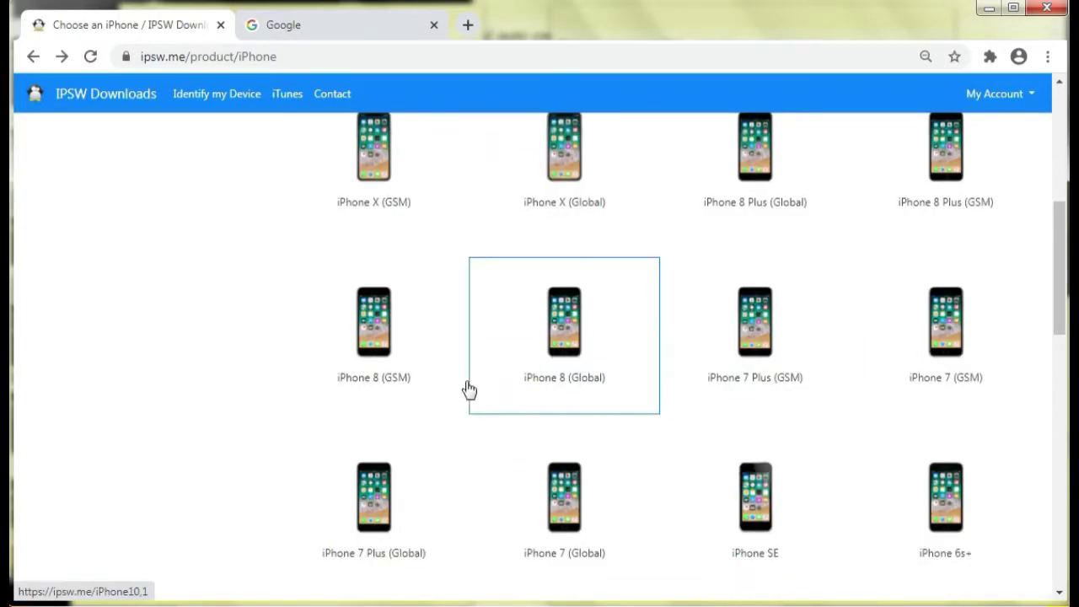
click(373, 528)
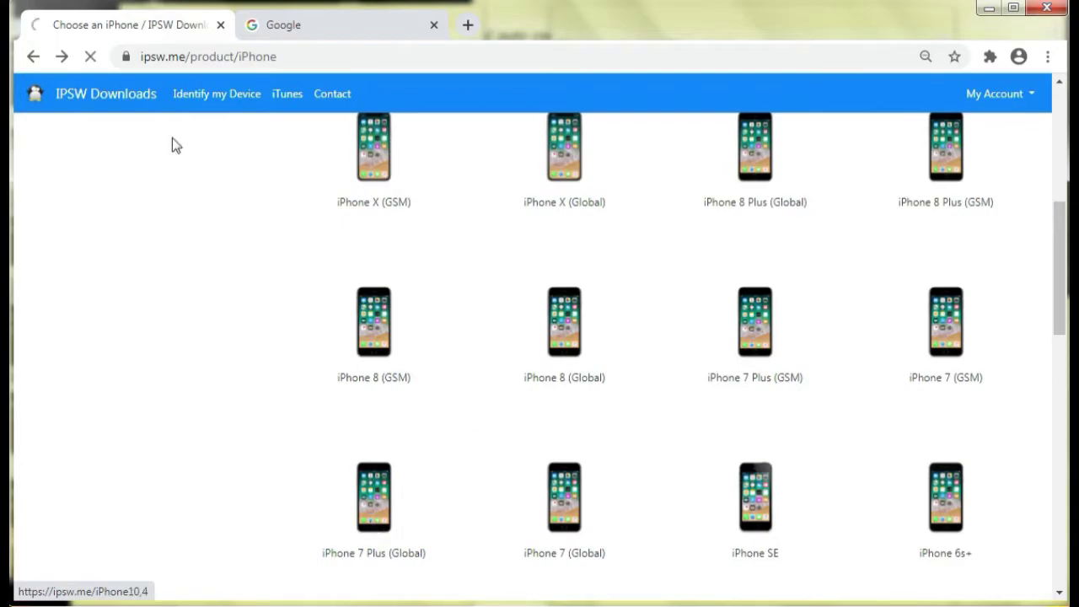
click(32, 57)
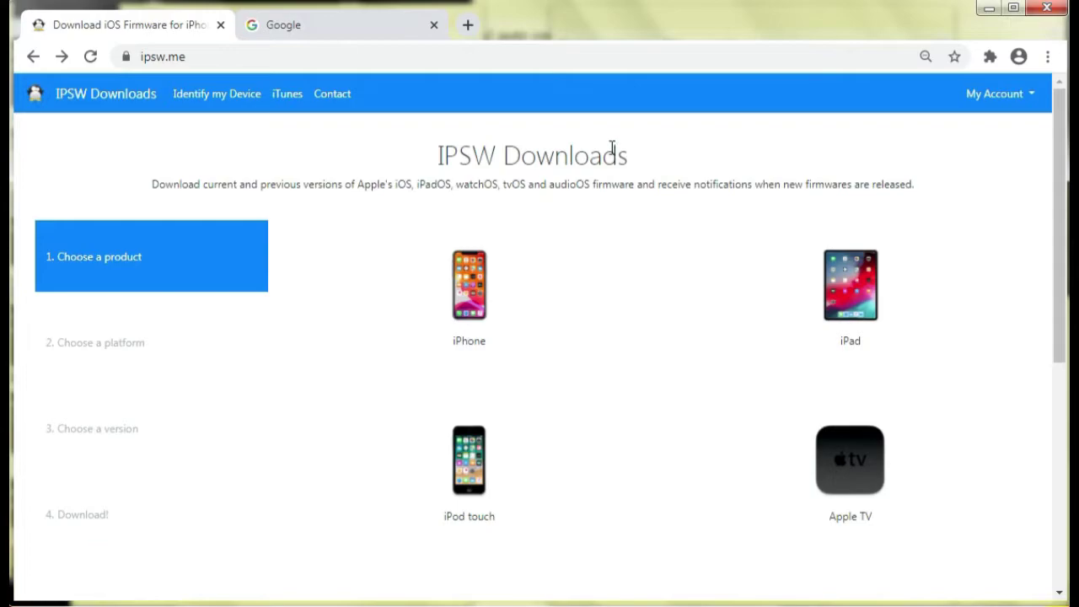
Choose iPhone as the product and open the IPSW firmware list for the iPhone 7 (Global)
click(441, 277)
scroll(646, 311, down, 2)
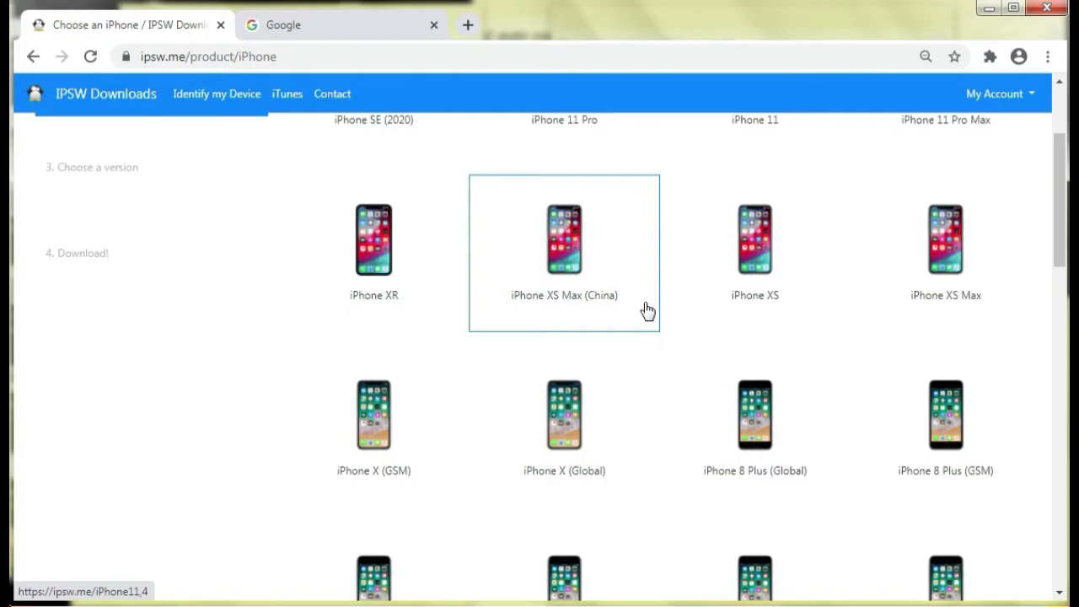
scroll(652, 383, down, 1)
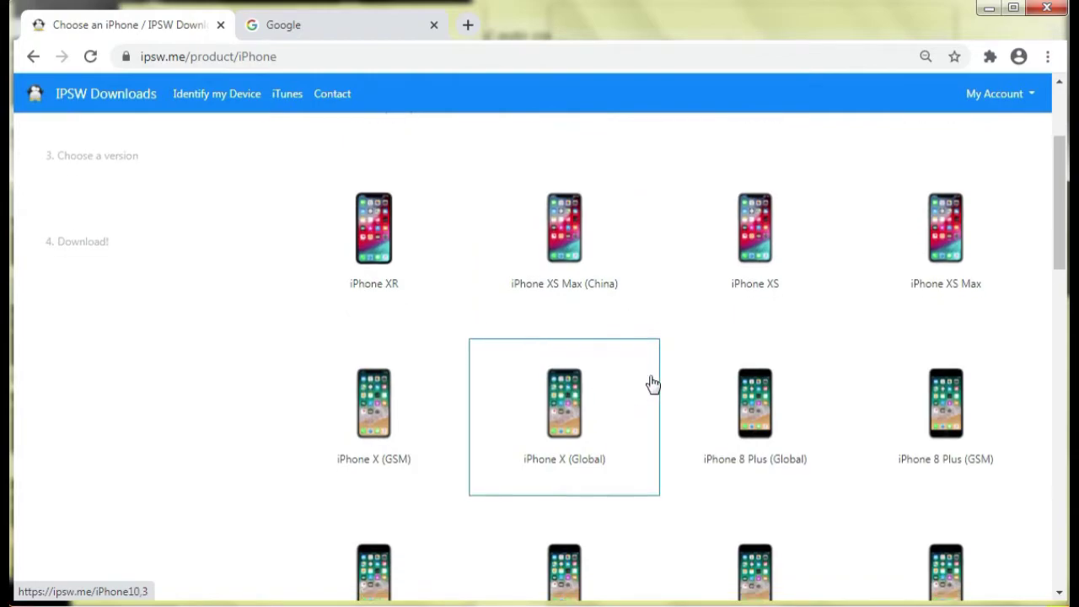
scroll(652, 384, down, 1)
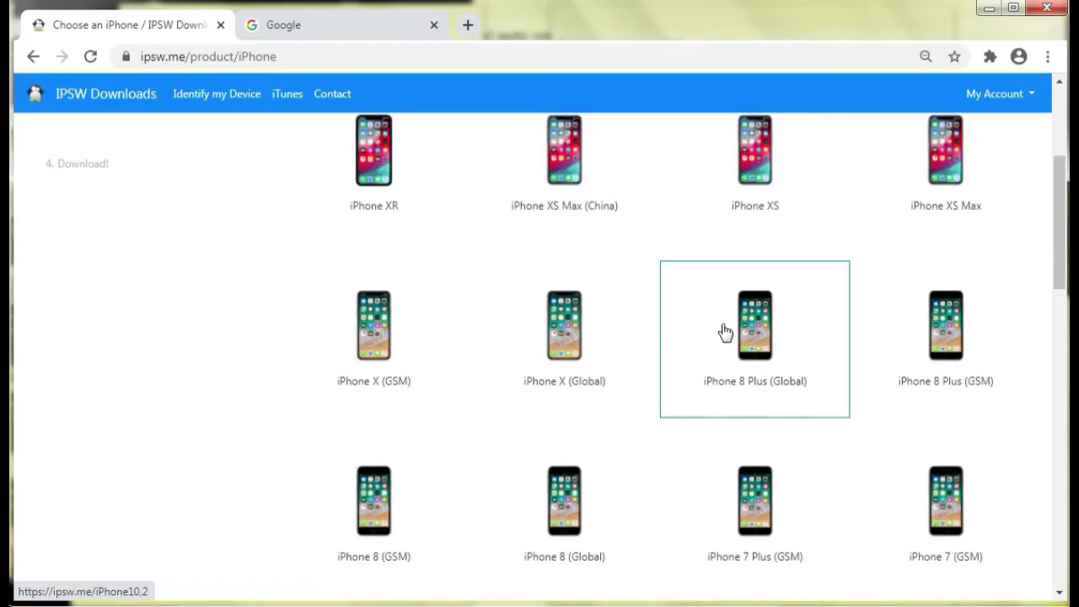
scroll(751, 349, up, 2)
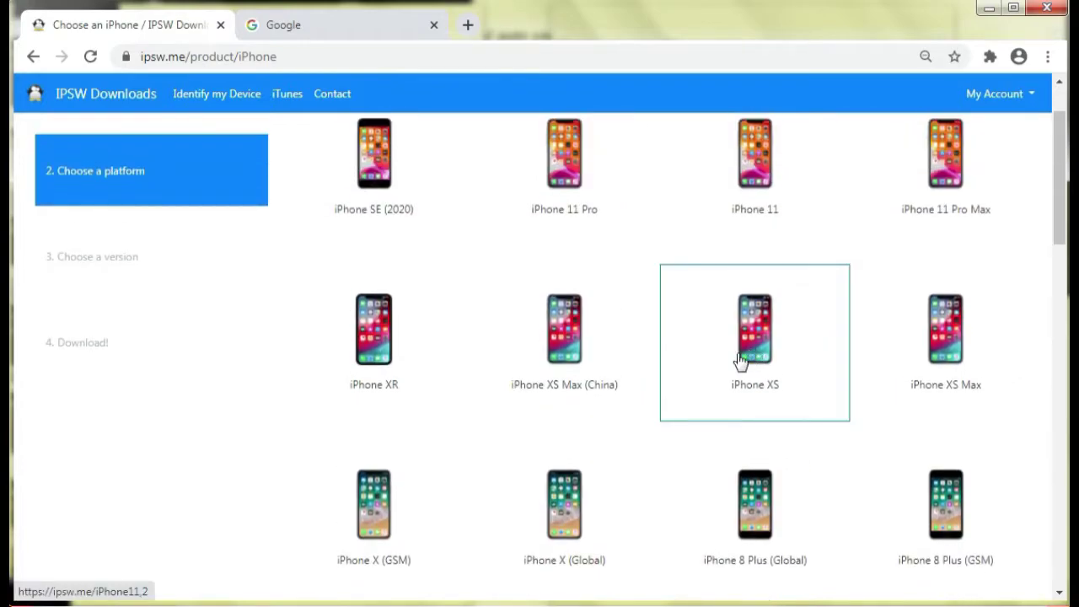
scroll(528, 368, down, 2)
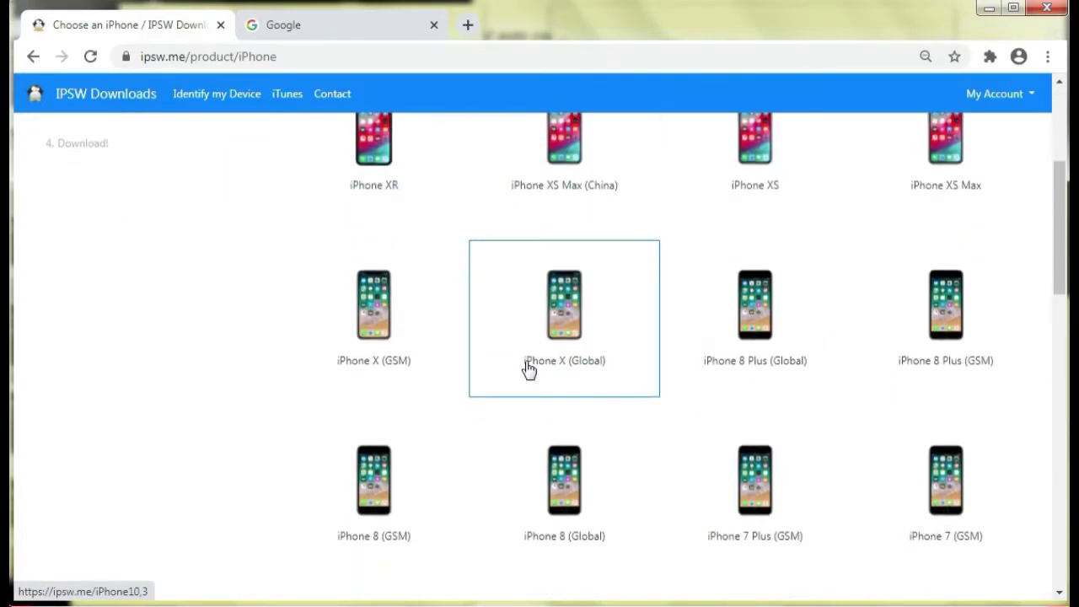
scroll(528, 369, down, 2)
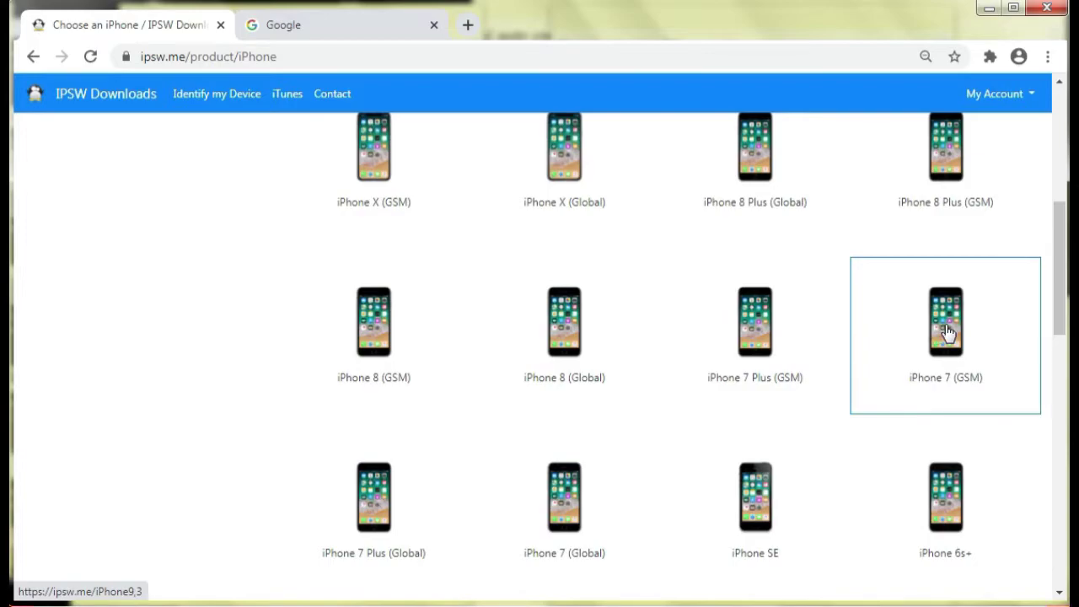
click(568, 501)
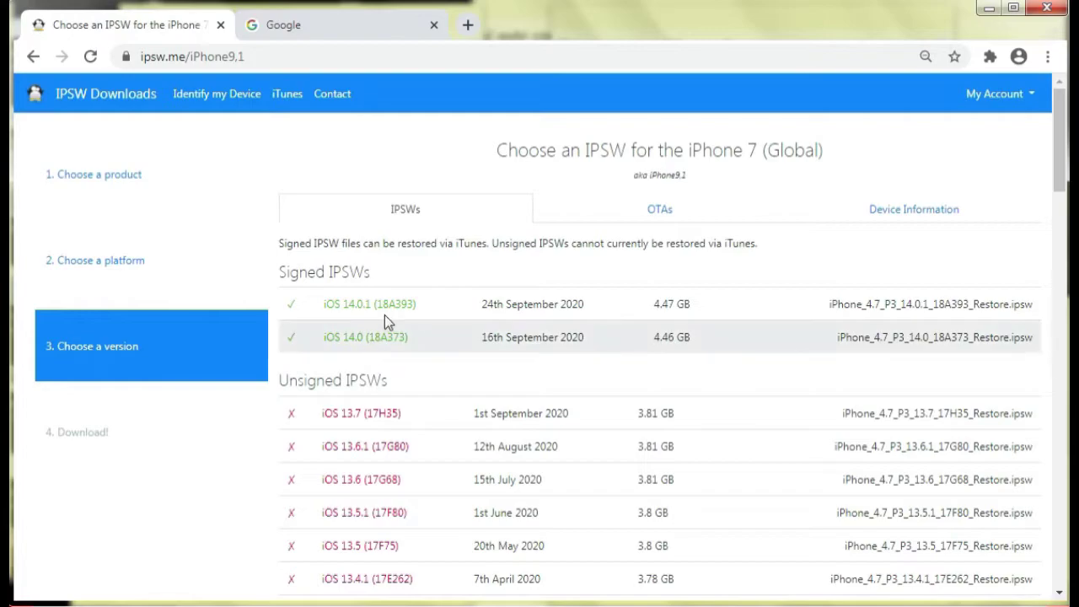
Return from the firmware list to the iPhone model selection and look over the models
click(29, 57)
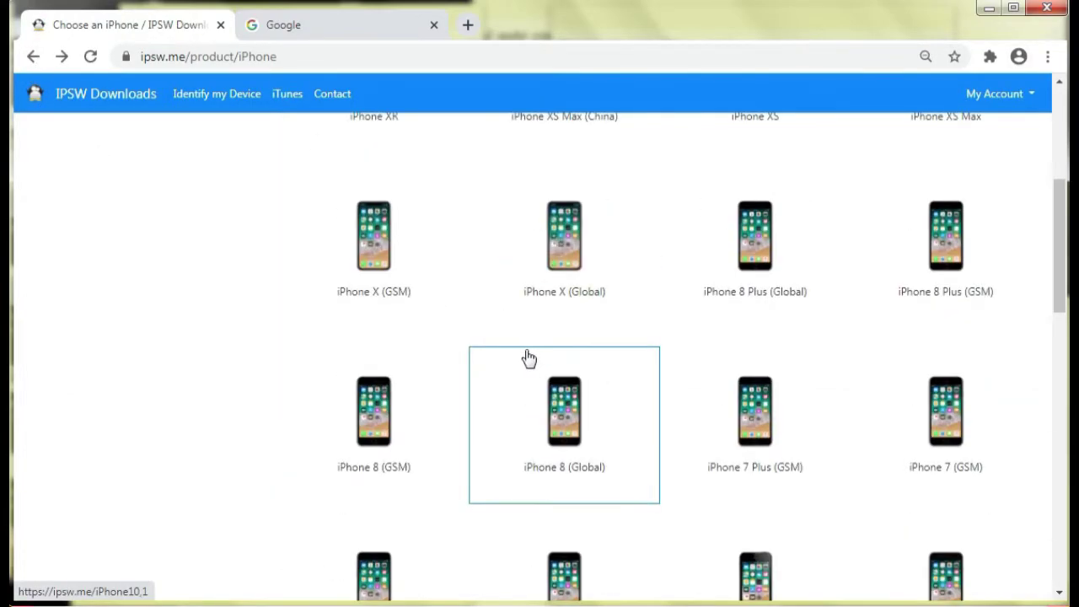
scroll(578, 332, up, 1)
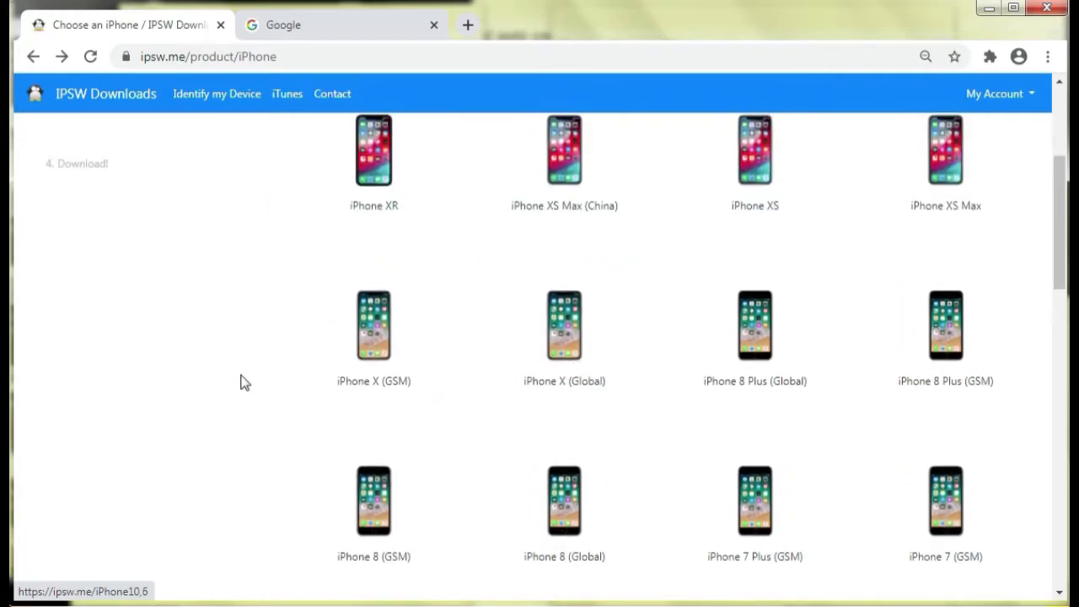
scroll(996, 465, down, 1)
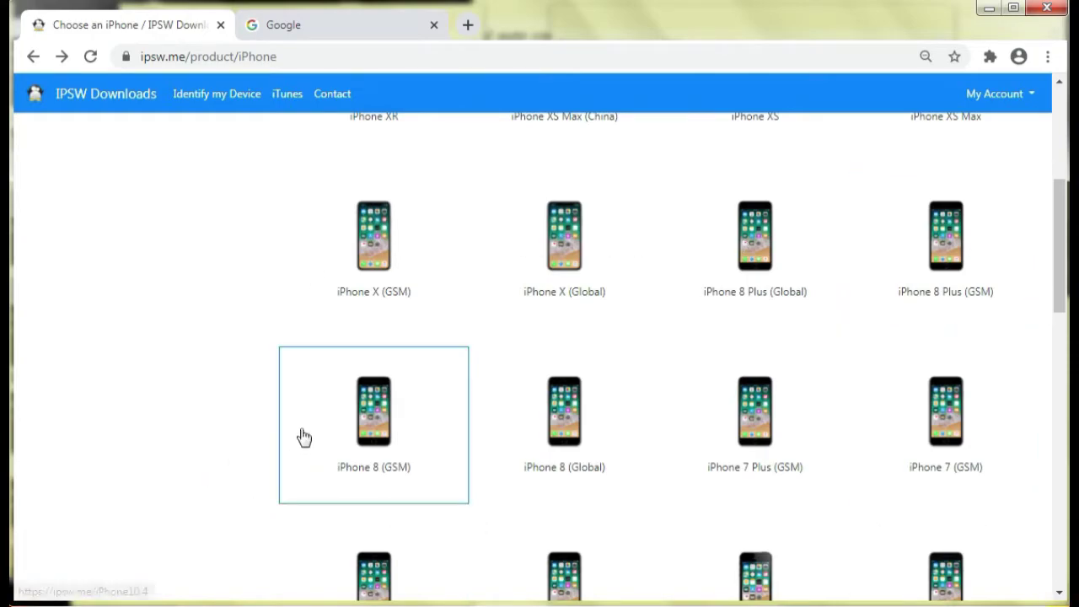
Open tsssaver.1conan.com in the Google tab and bring its ECID form into view
click(306, 25)
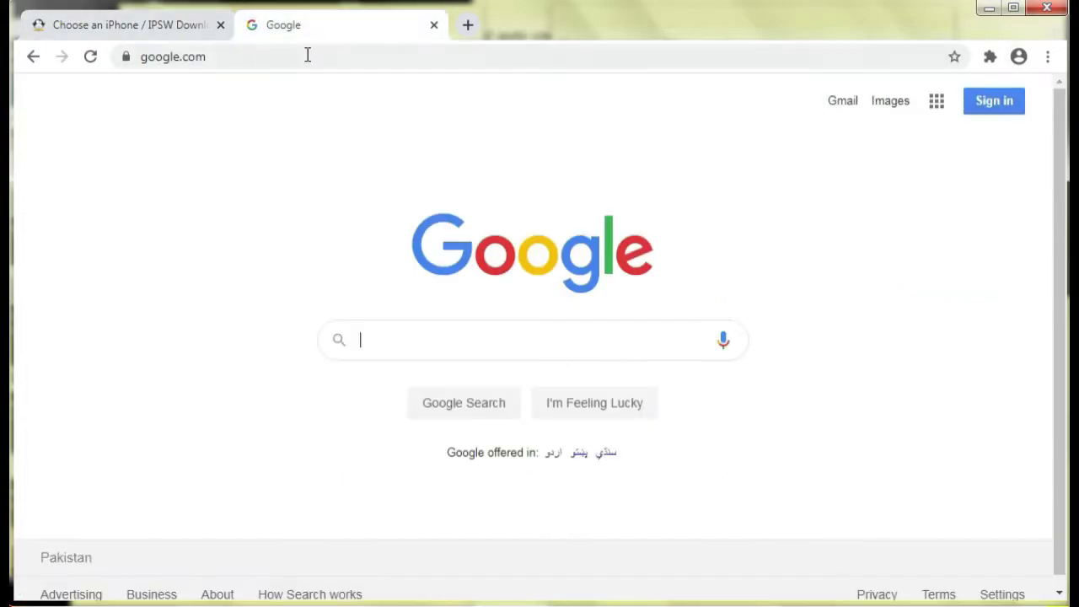
click(308, 55)
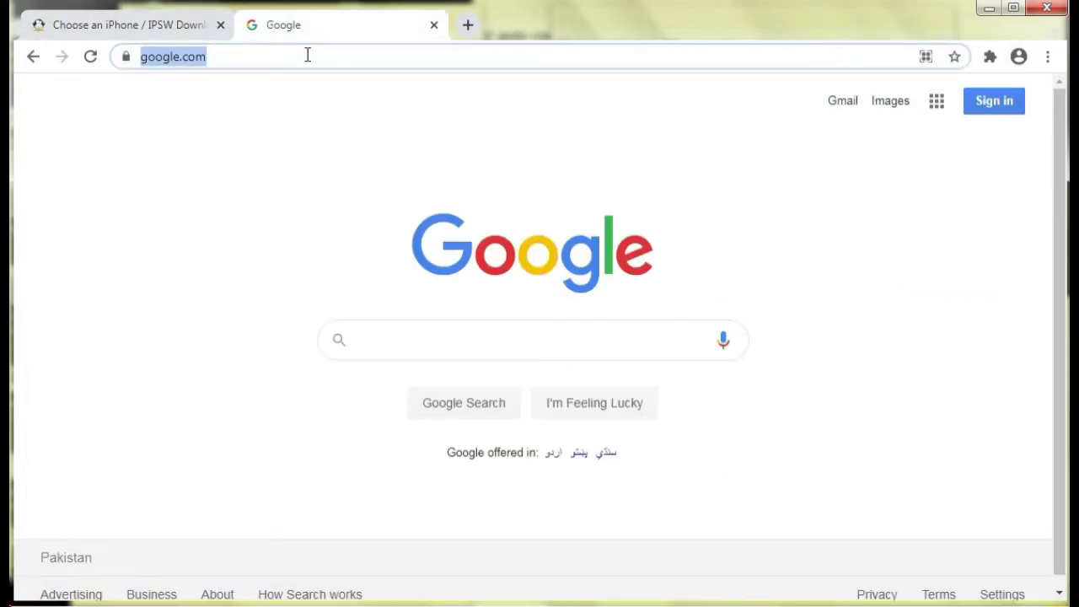
text(ts)
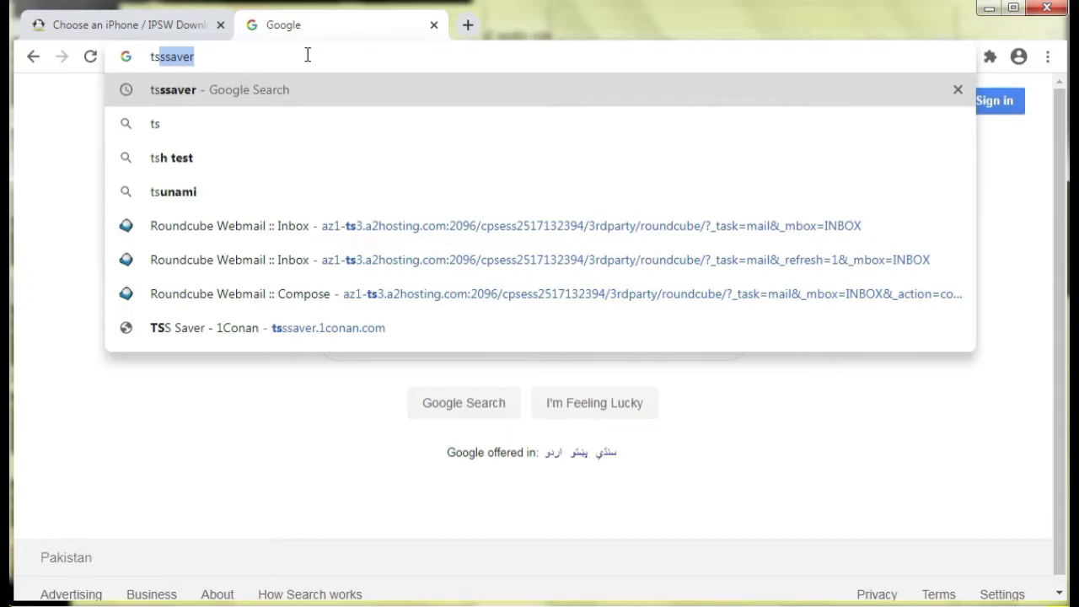
key(Up)
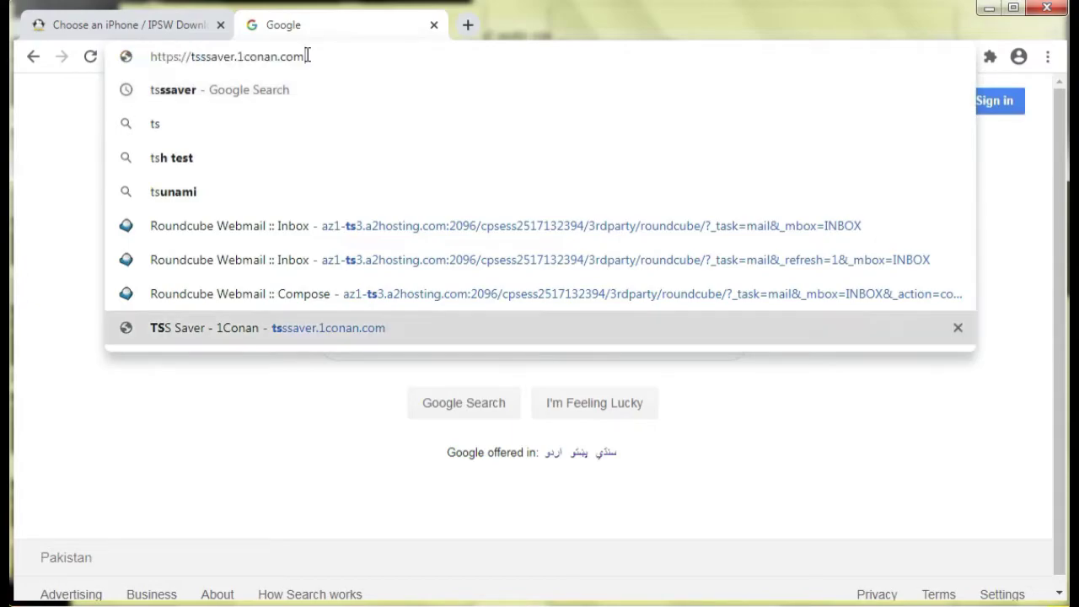
key(Return)
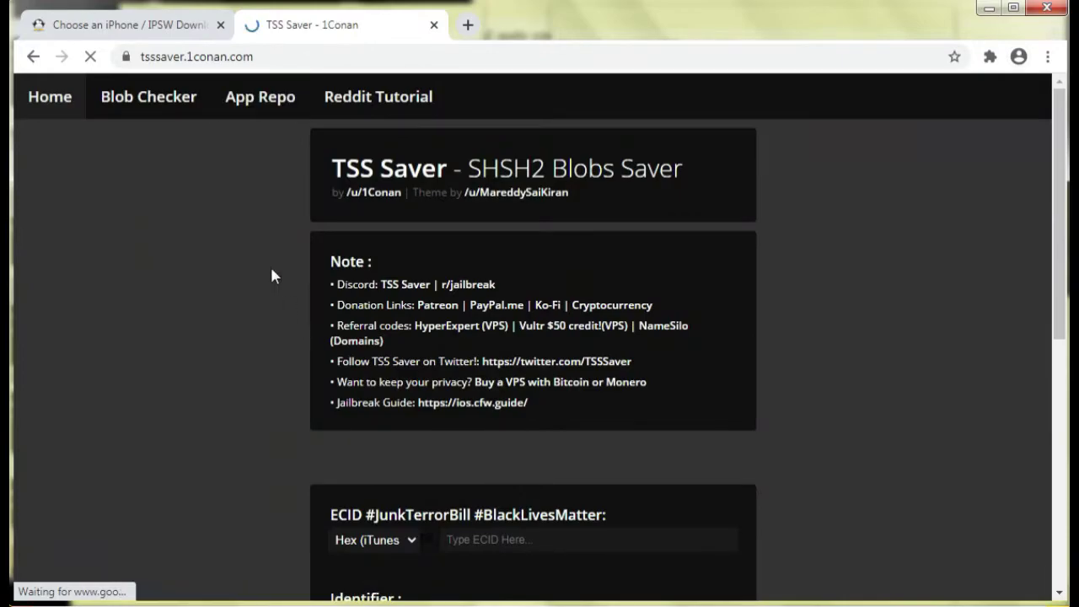
scroll(271, 268, down, 2)
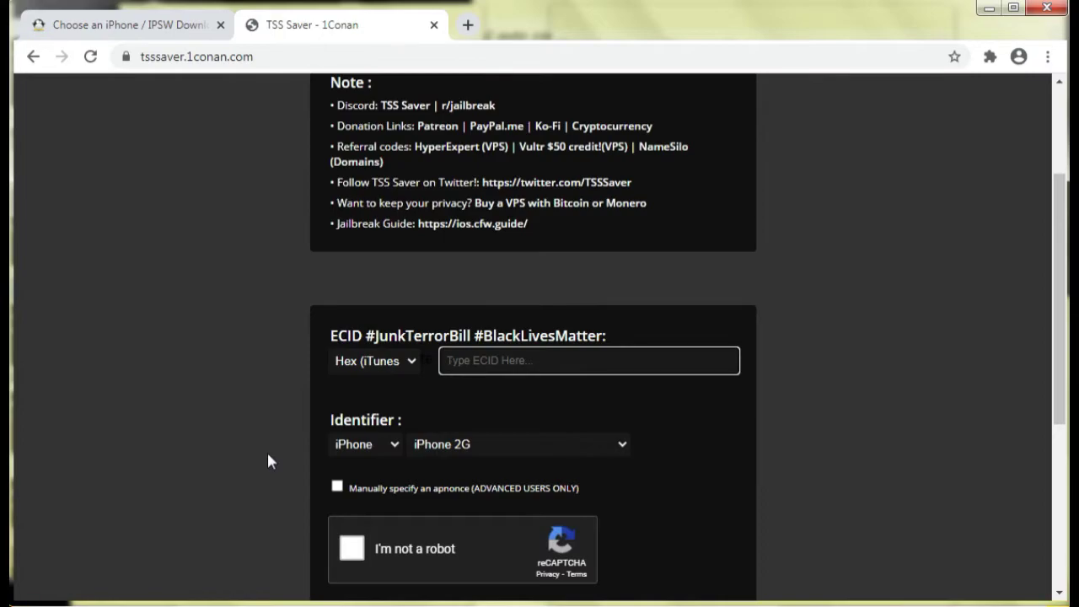
Switch to iTunes, open the connected iPhone's summary, and copy the device's ECID
click(526, 605)
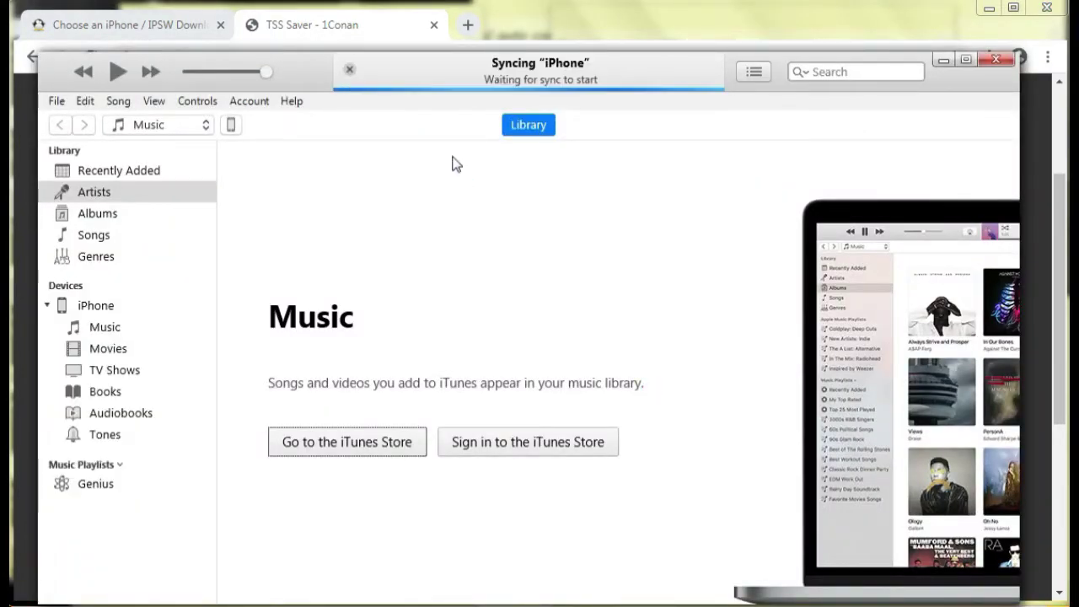
click(231, 125)
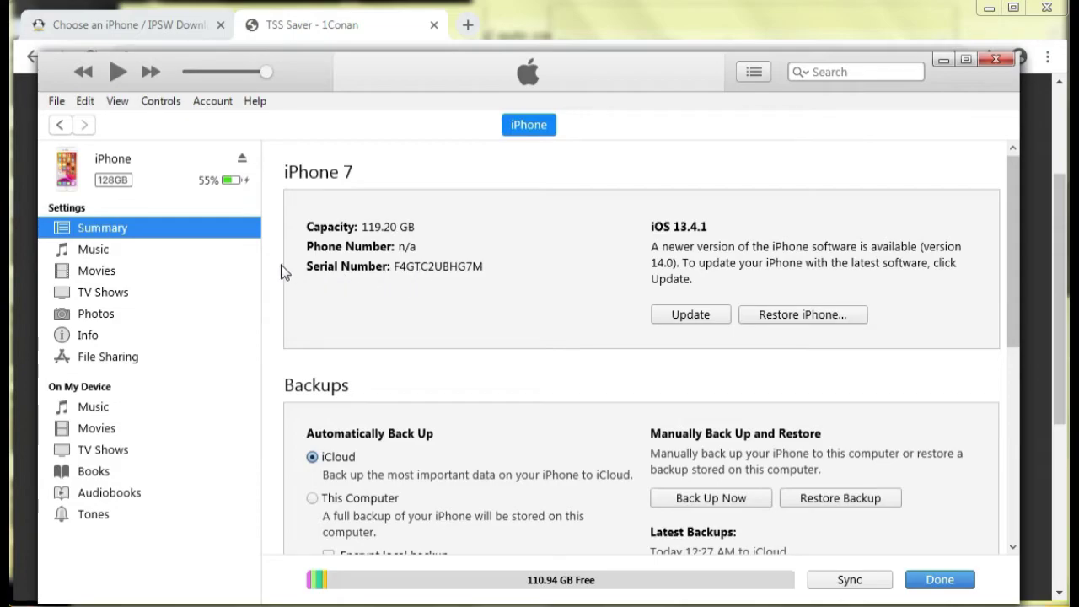
click(417, 266)
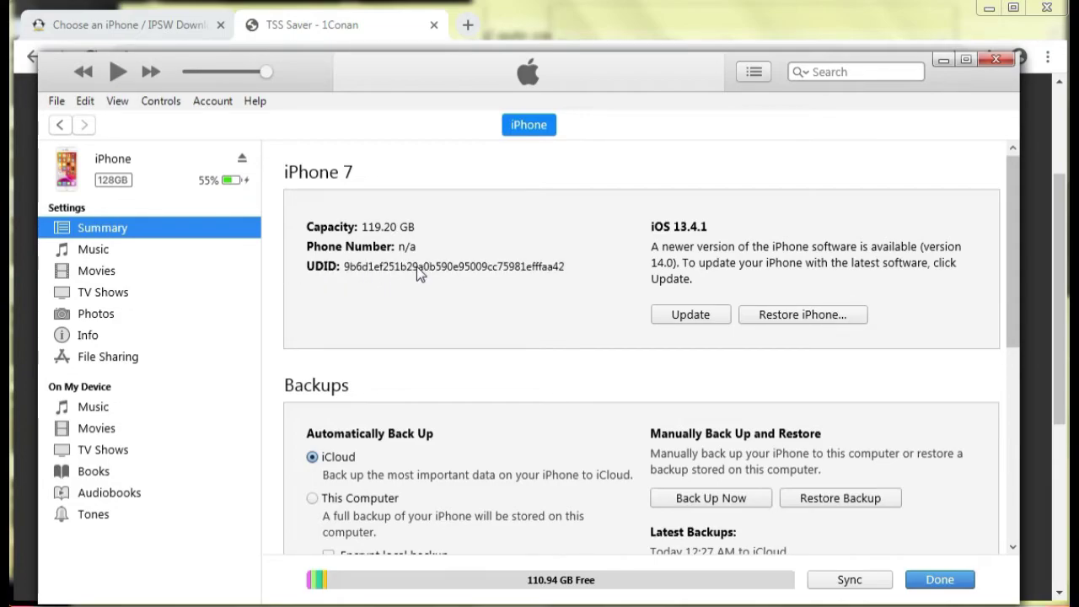
click(416, 267)
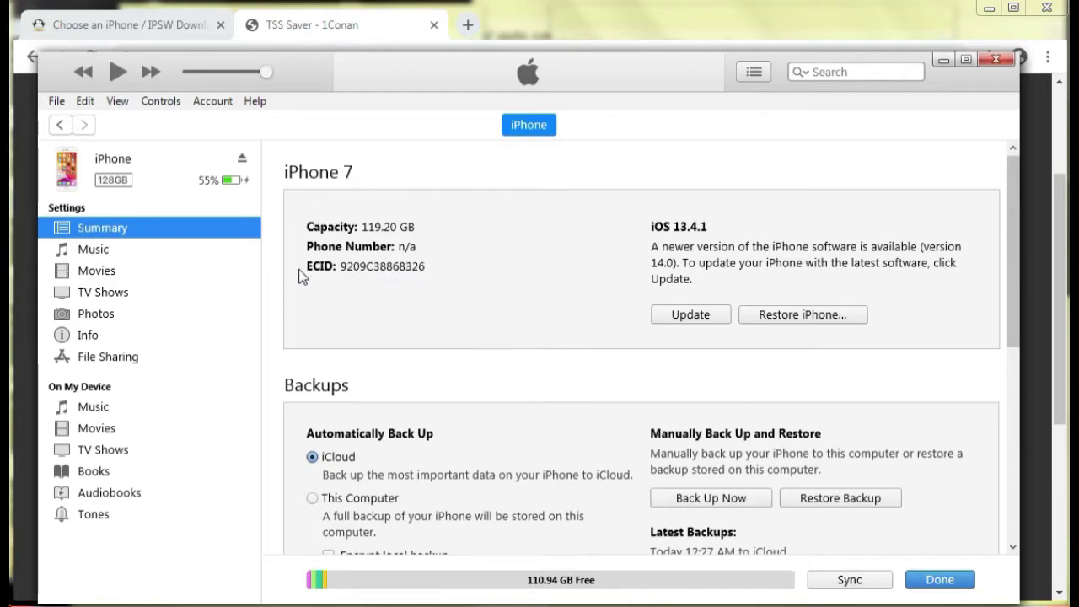
right_click(355, 267)
click(390, 277)
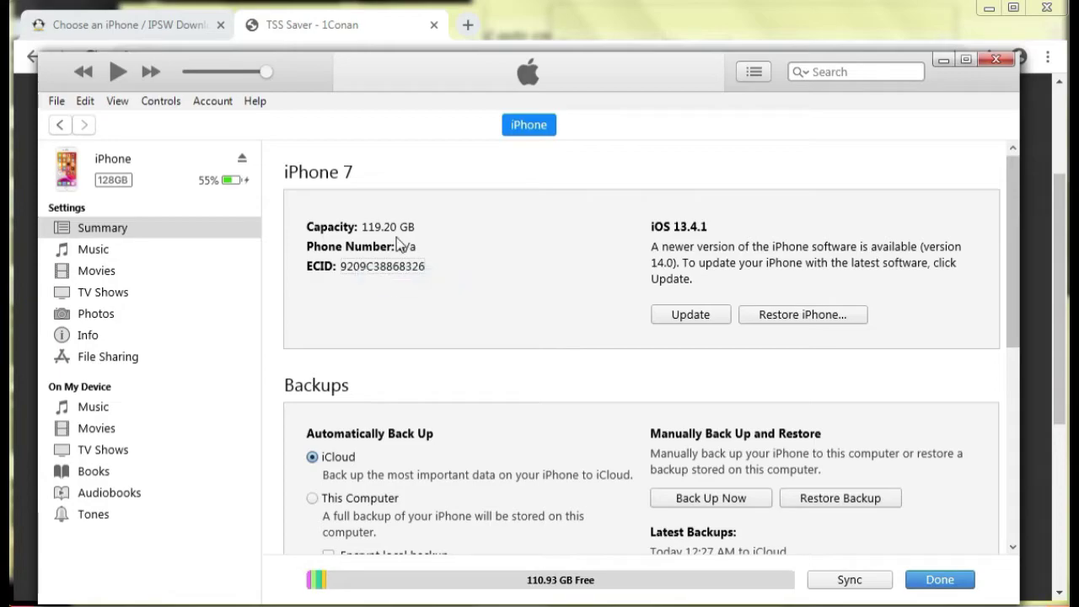
Switch back to the browser and paste the copied device ECID into the TSS Saver form's ECID field
click(545, 25)
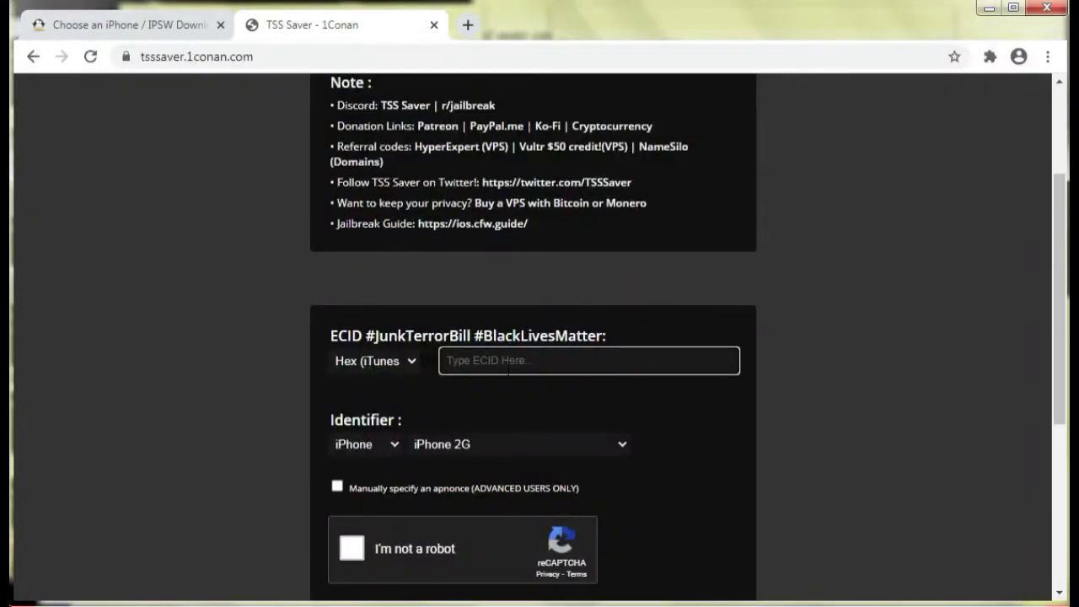
right_click(488, 362)
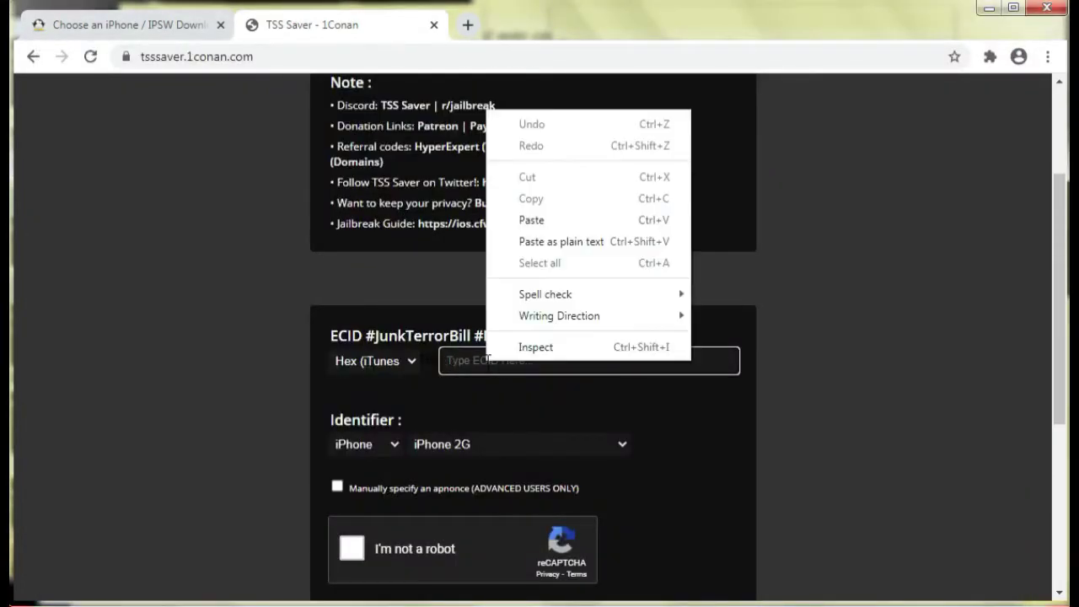
click(529, 225)
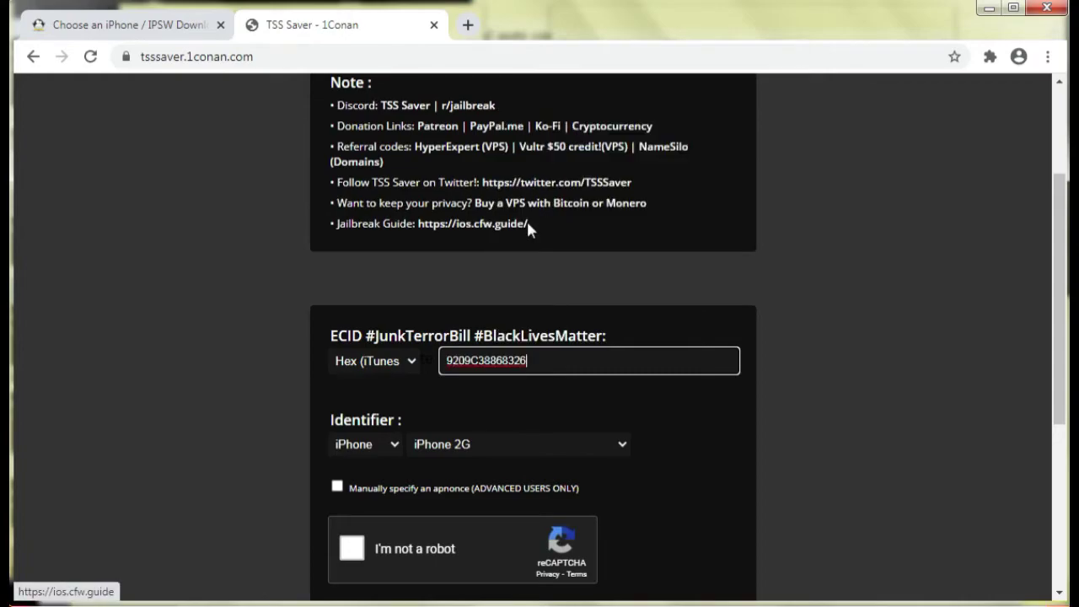
Set the device identifier to iPhone 7 (Global) (iPhone9,1)
scroll(227, 392, down, 2)
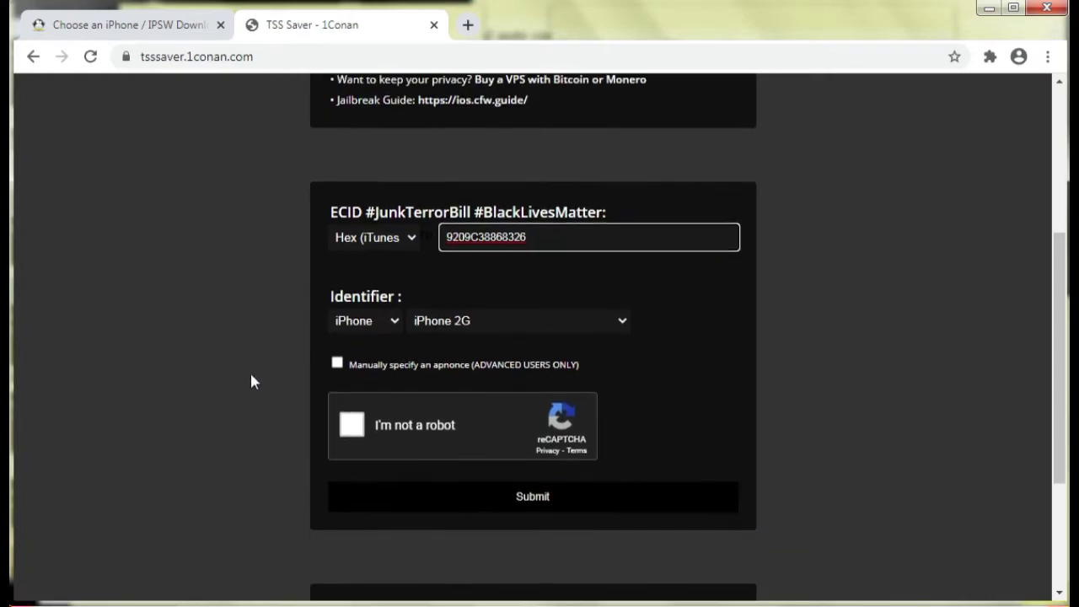
click(451, 268)
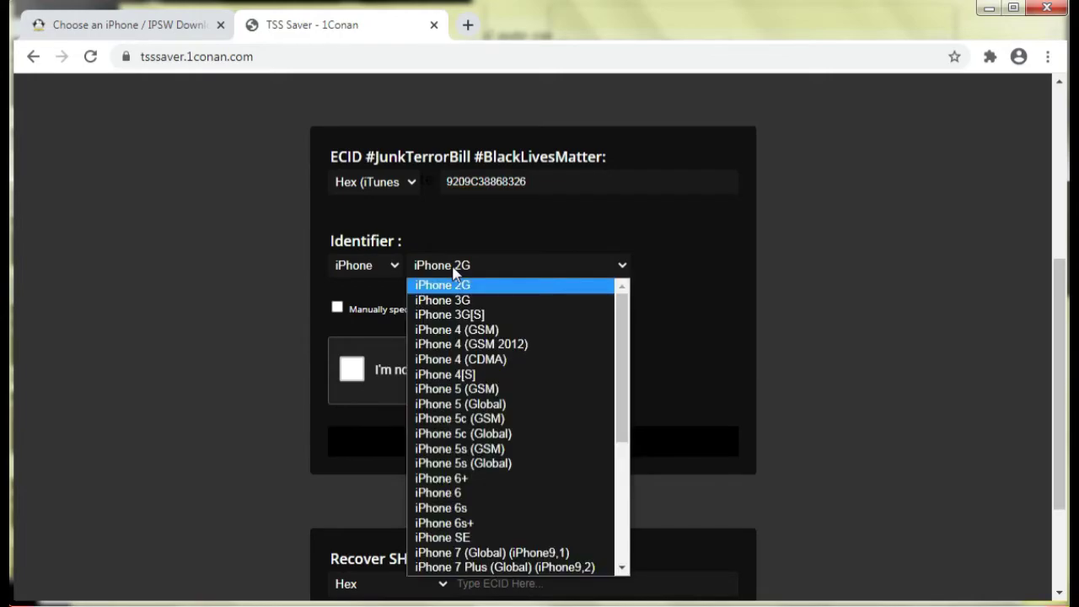
scroll(467, 359, down, 3)
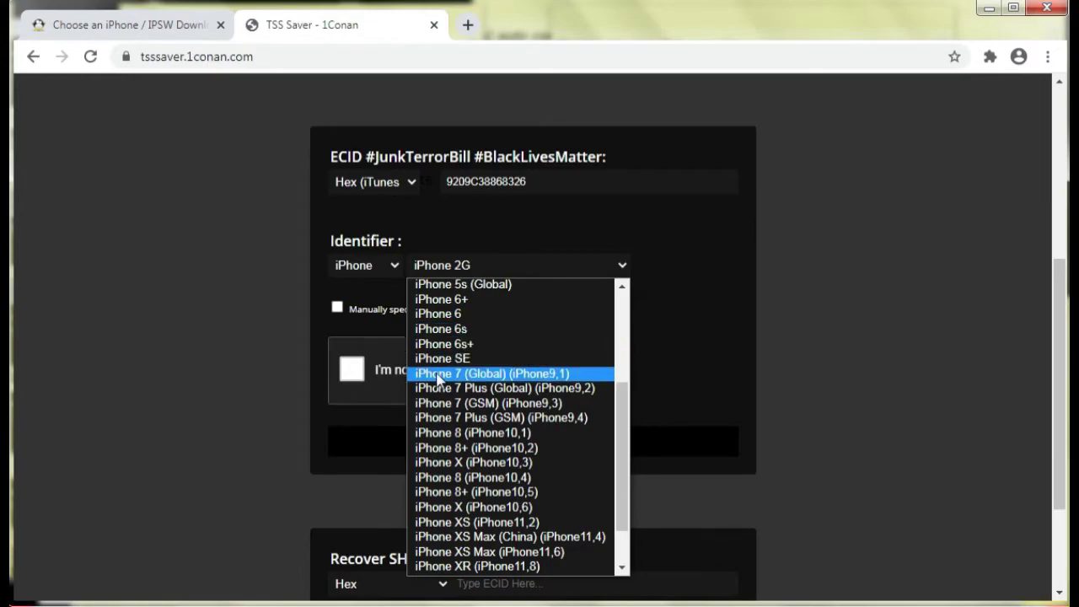
click(438, 379)
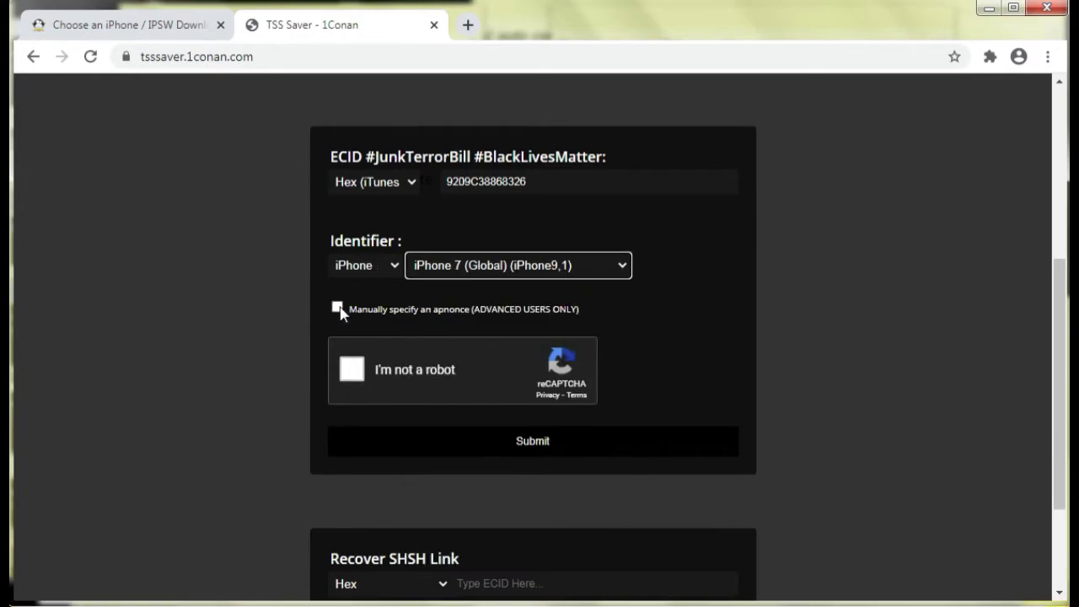
Complete the reCAPTCHA by selecting all motorcycle images, and submit the ECID form
click(351, 379)
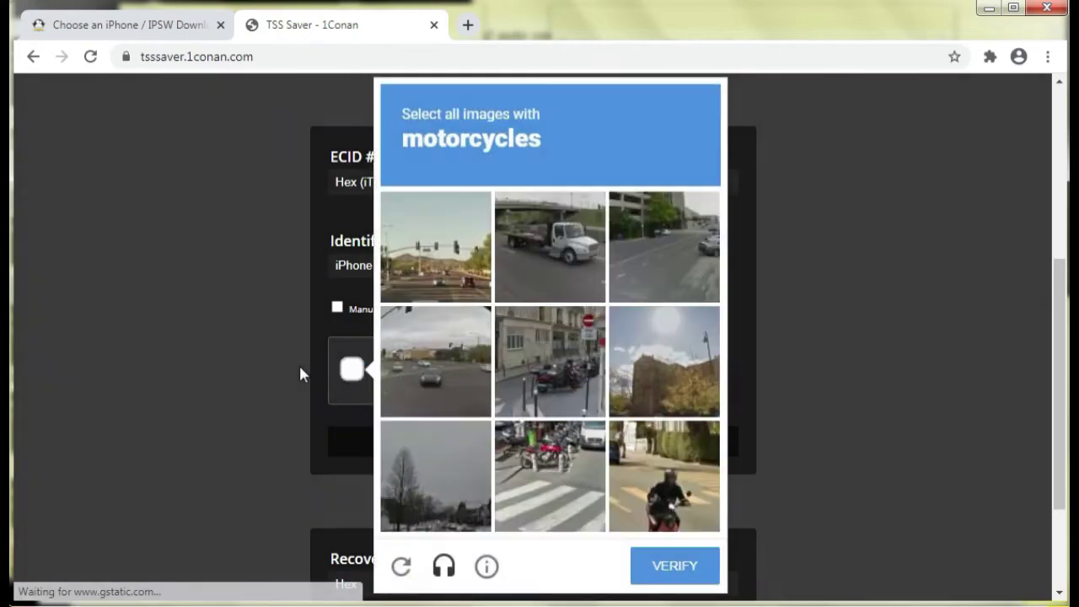
click(525, 451)
click(548, 371)
click(661, 455)
click(688, 581)
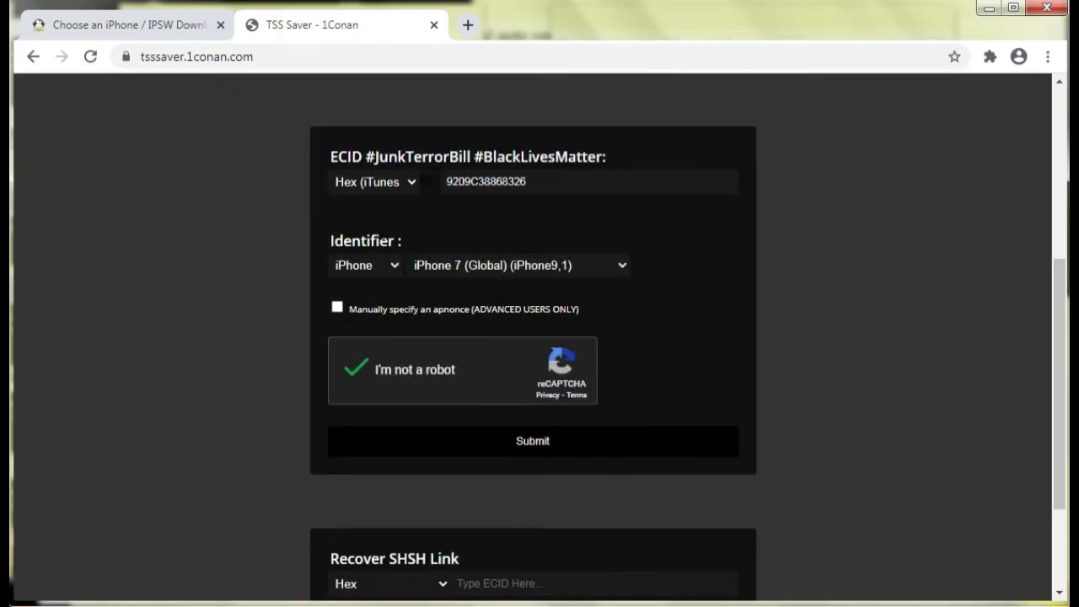
click(518, 441)
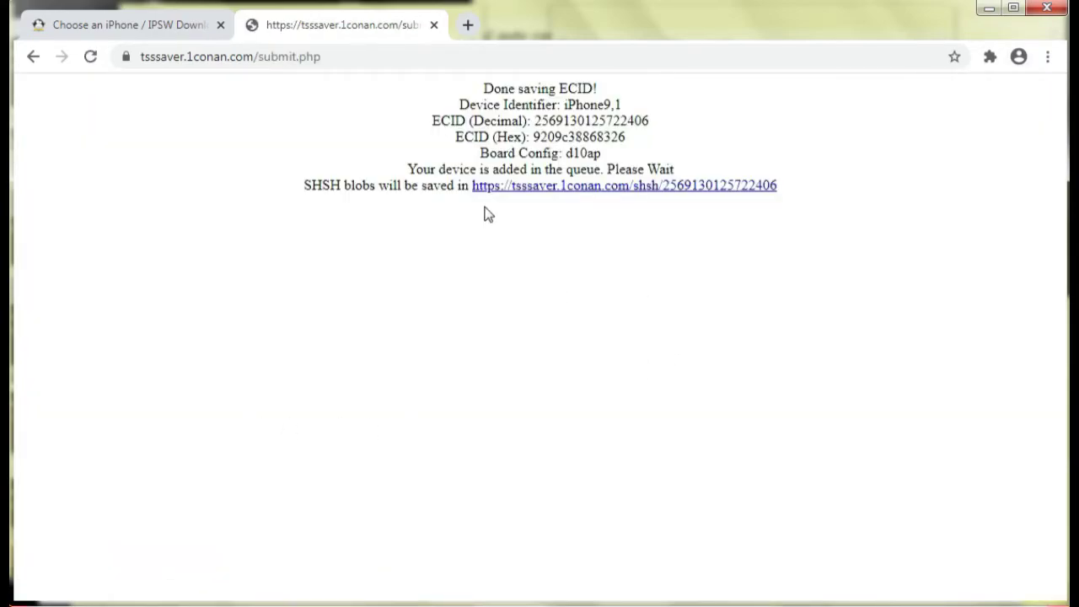
Open the link to the saved SHSH blobs, enter the 14.0 folder, and download its contents as a ZIP
drag(485, 91, 613, 90)
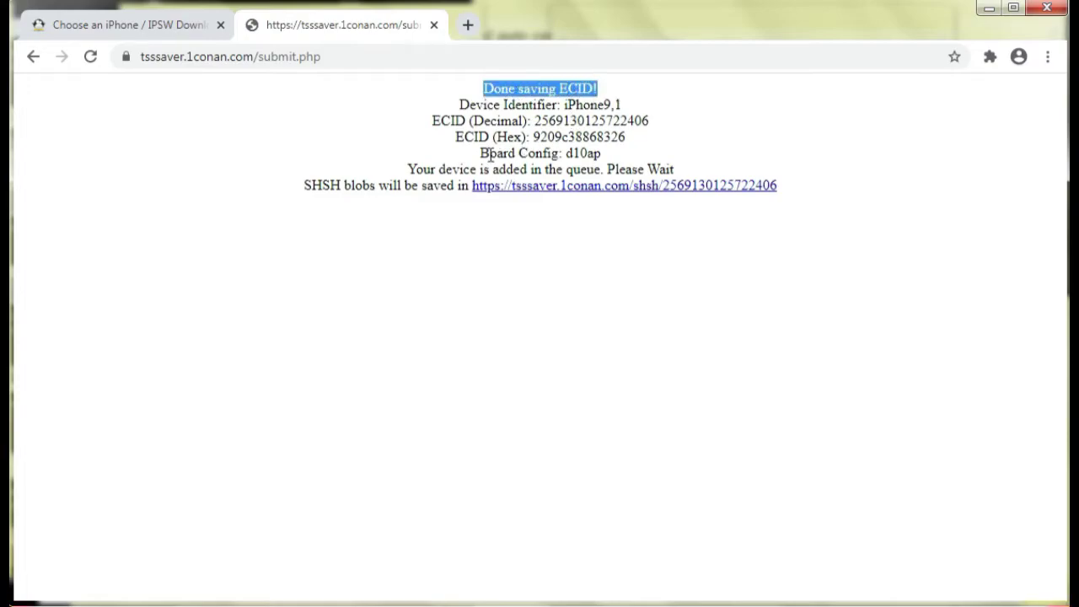
click(323, 188)
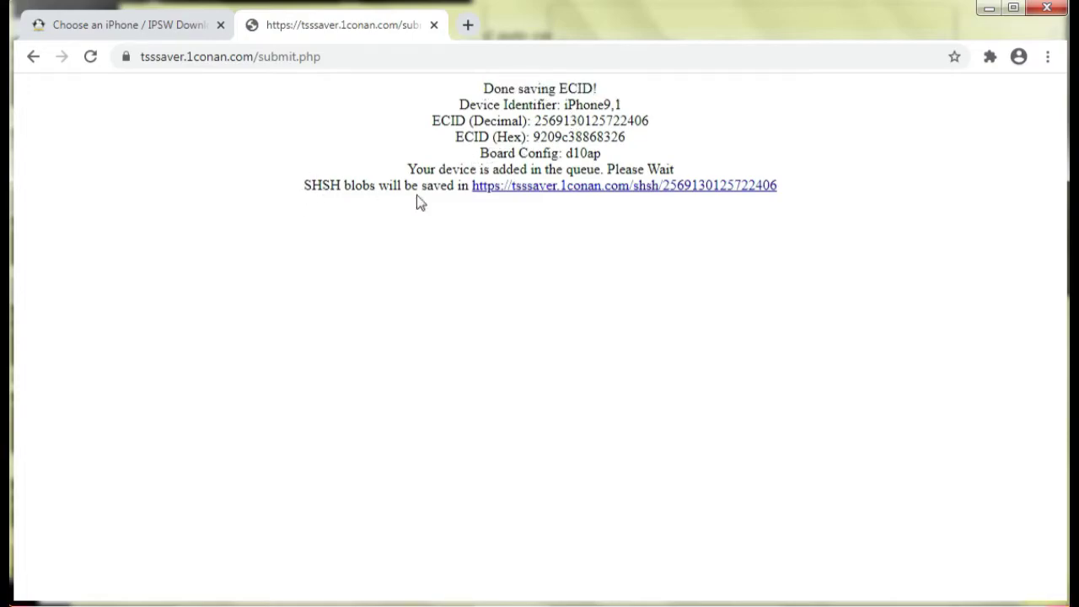
click(597, 187)
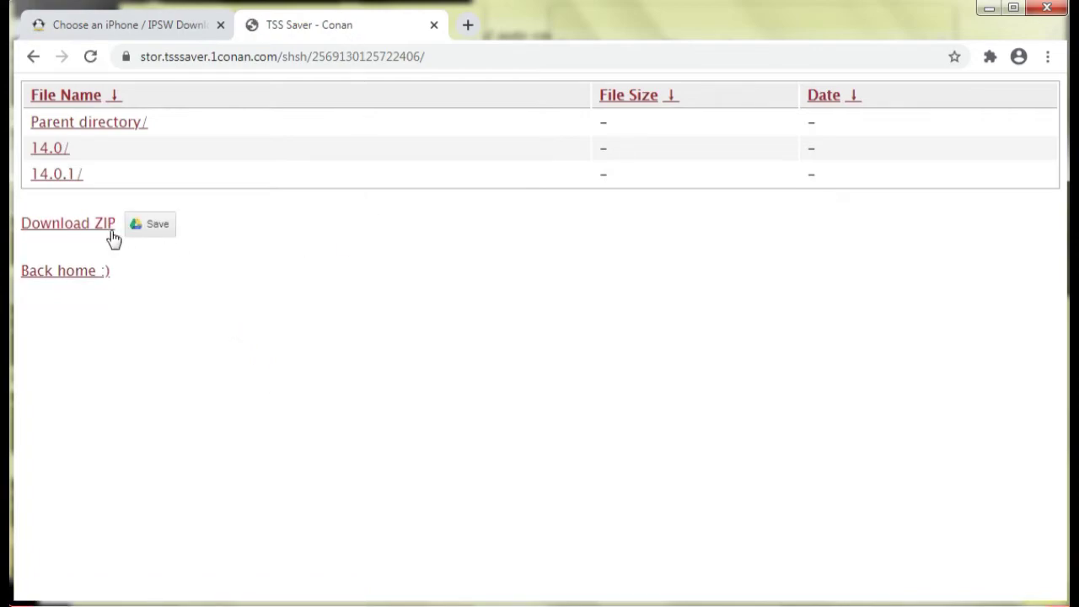
click(62, 154)
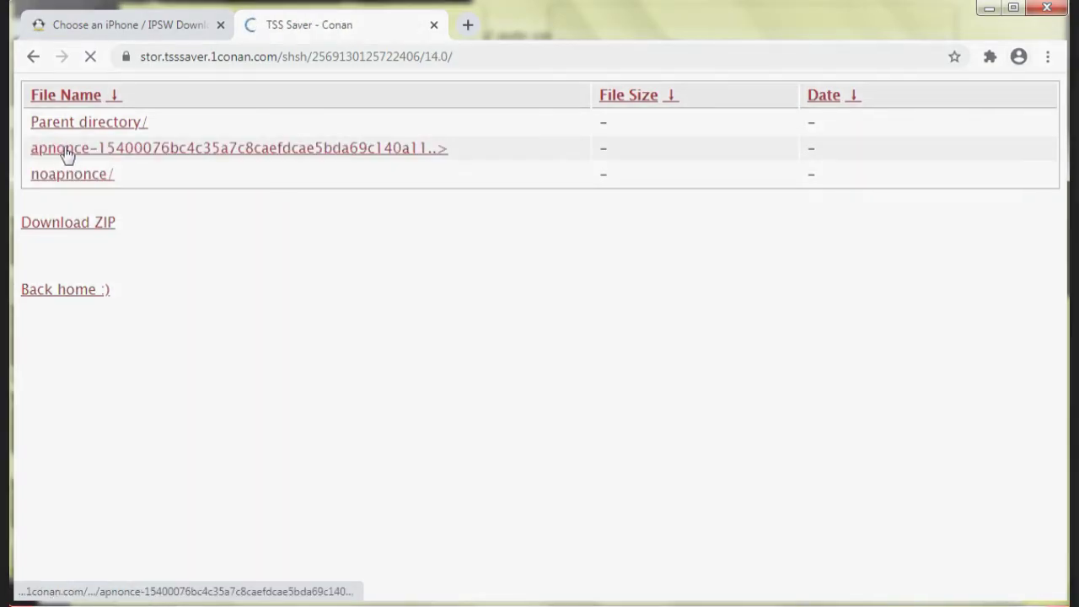
click(82, 226)
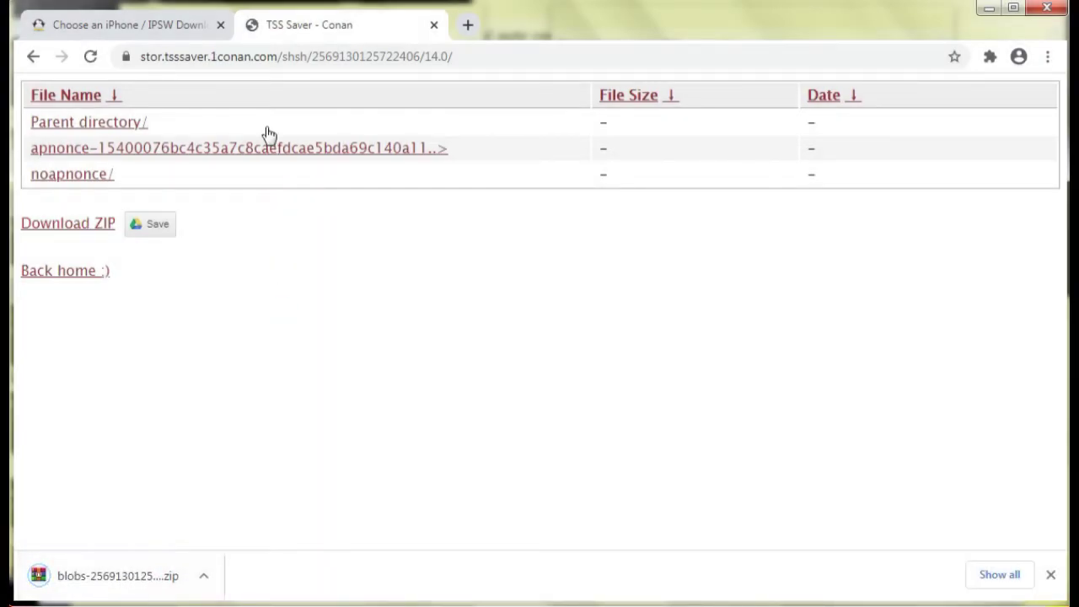
Go back to tsssaver.1conan.com and activate the ECID field of the Recover SHSH Link form
click(245, 65)
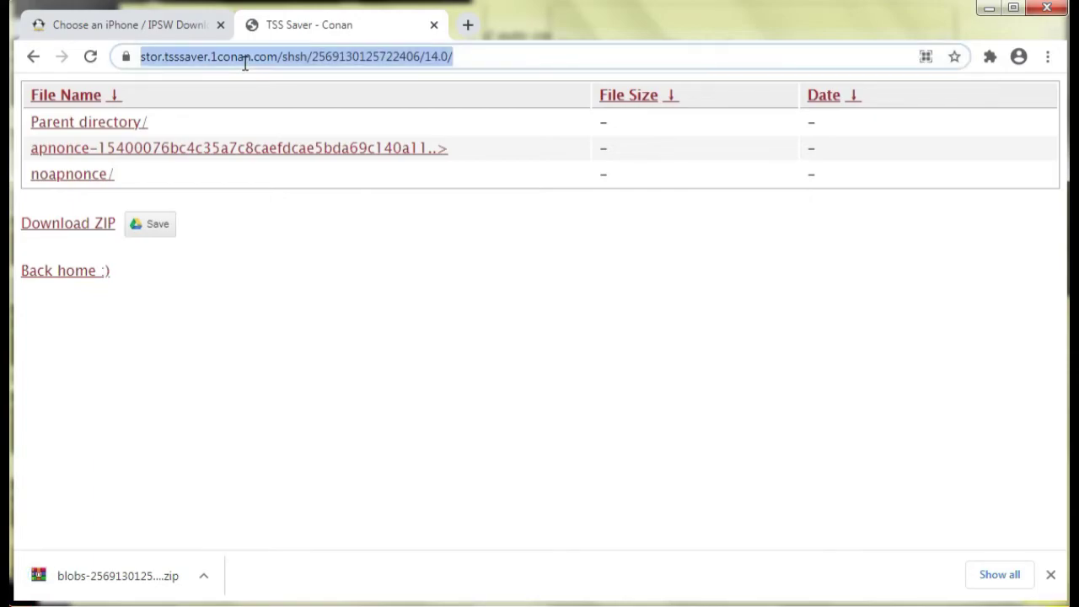
text(tsssaver.1conan.com)
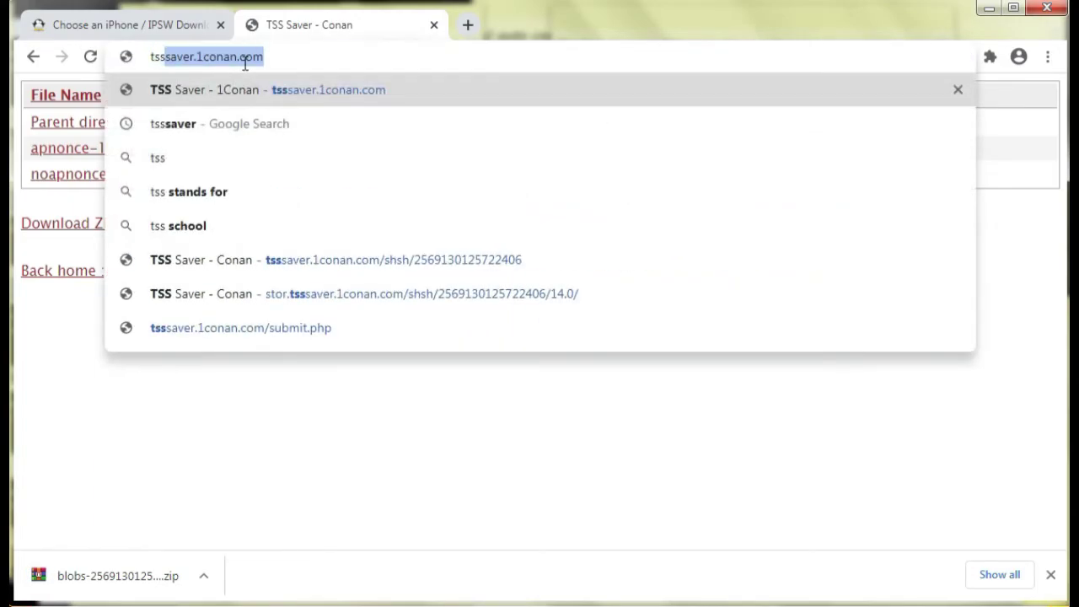
key(Return)
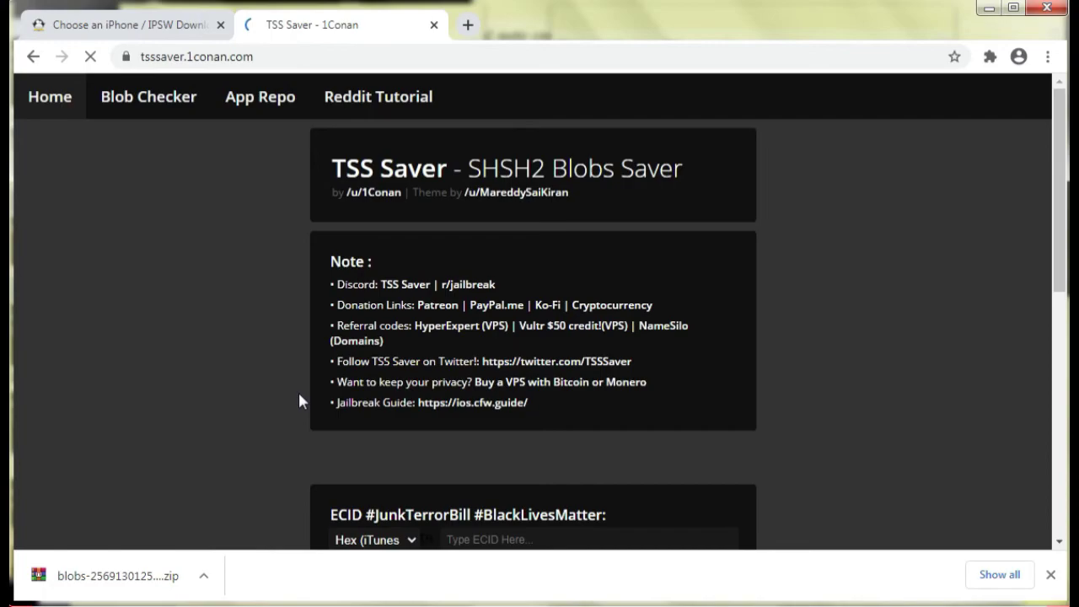
scroll(299, 401, down, 6)
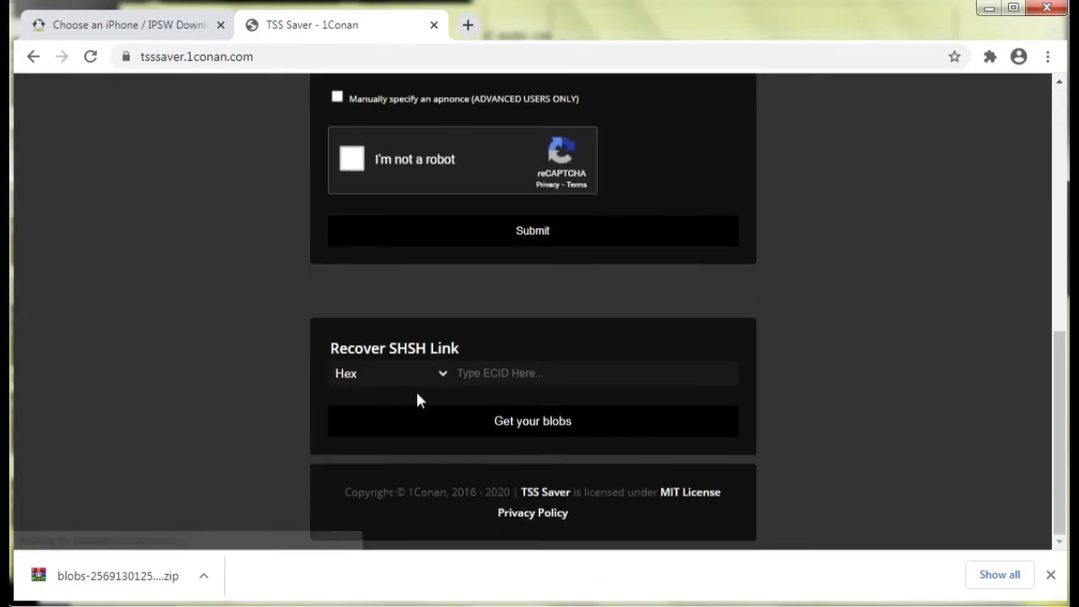
click(507, 373)
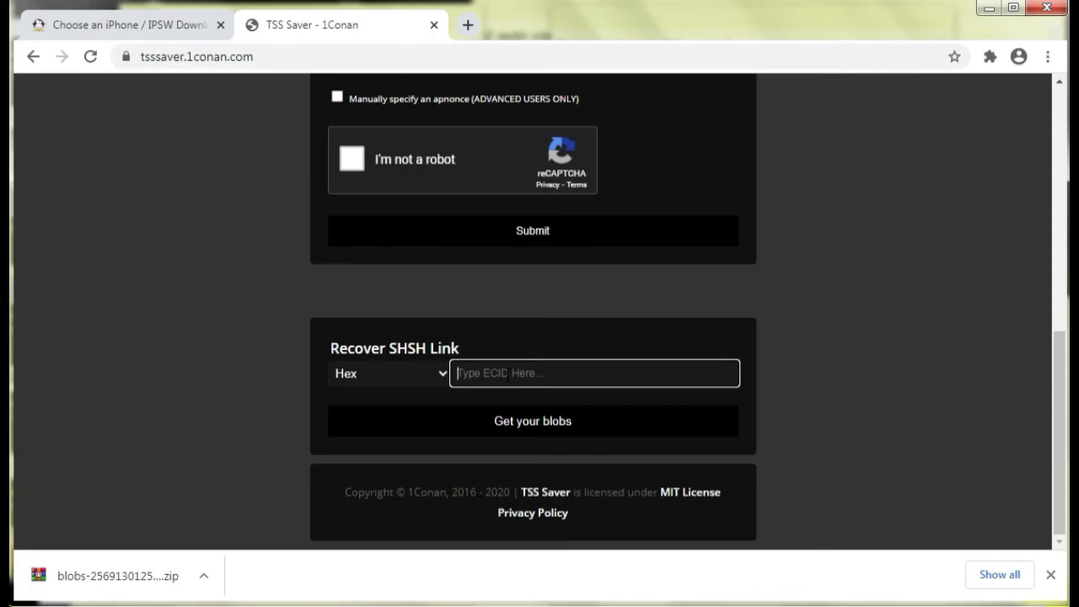
Switch to iTunes and copy the connected iPhone's ECID from its summary
click(557, 606)
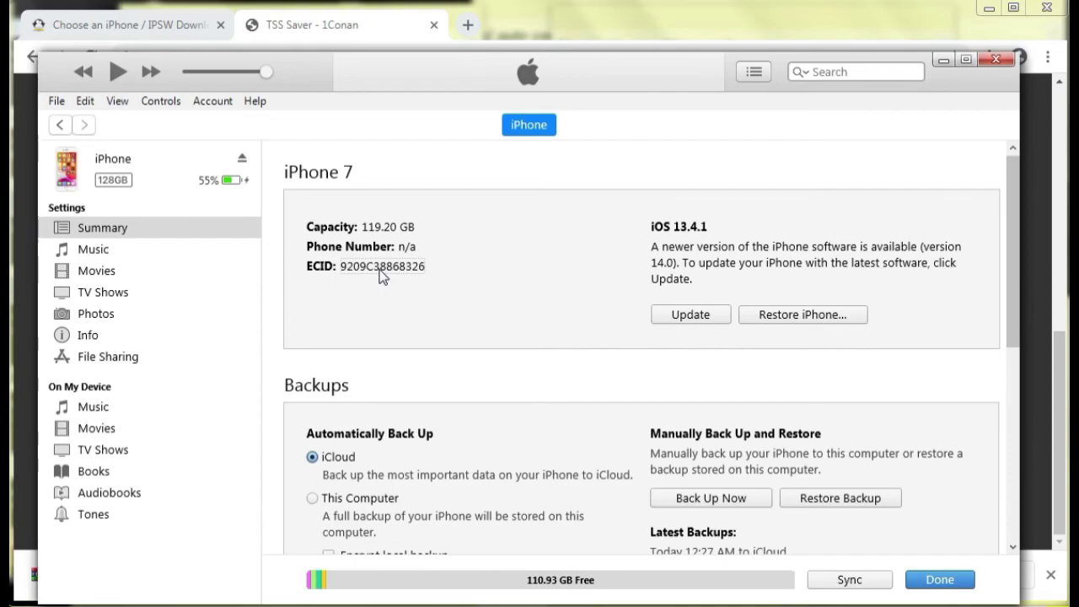
right_click(380, 270)
click(423, 276)
Return to the browser, paste the device ECID into the Recover SHSH Link form as Hex, and request the blobs
click(542, 36)
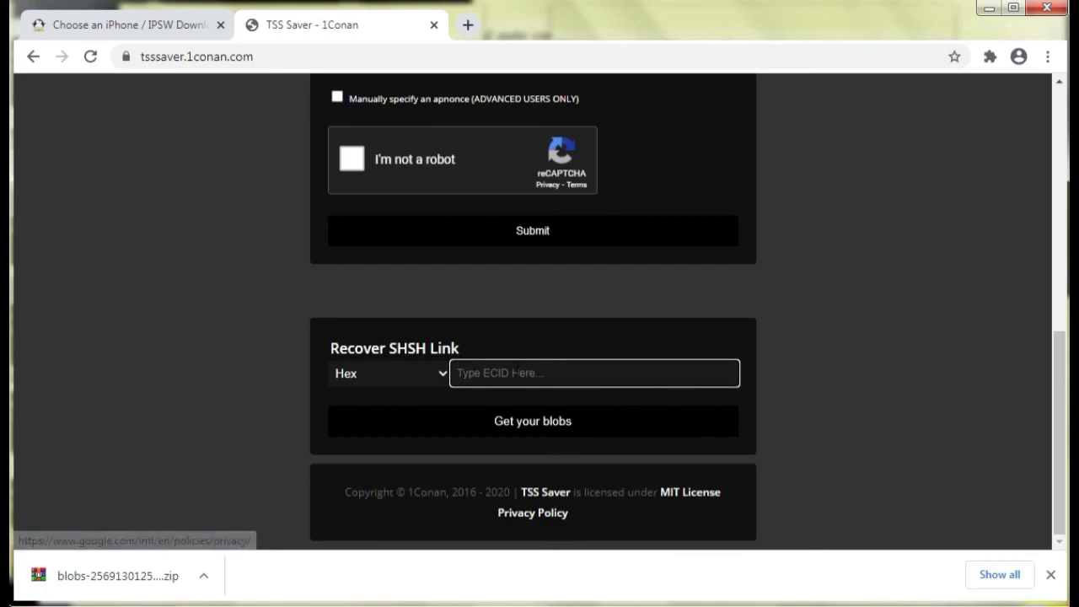
right_click(517, 376)
click(585, 227)
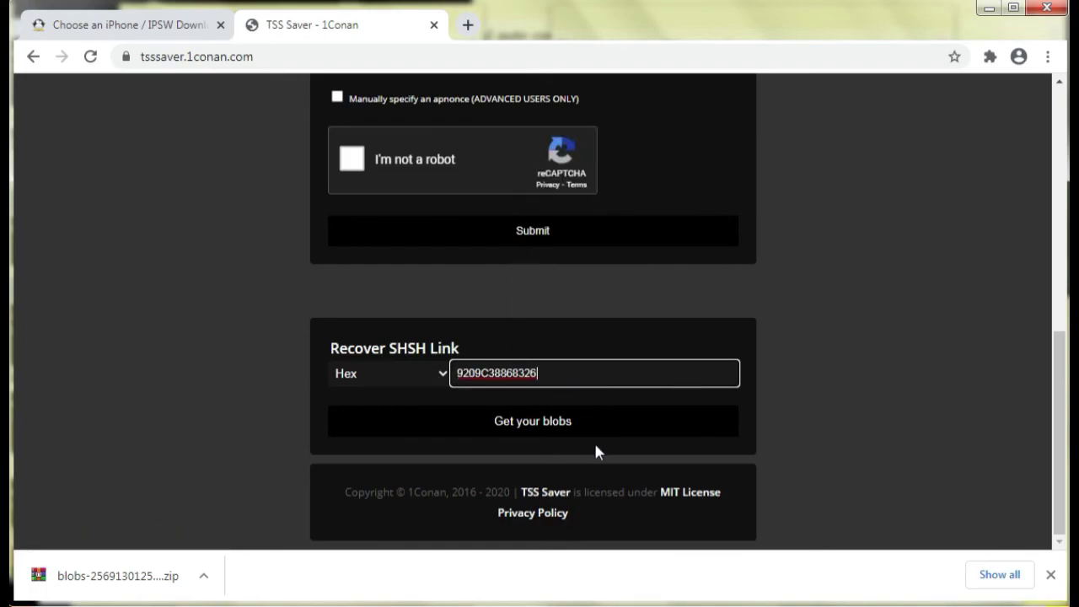
click(533, 435)
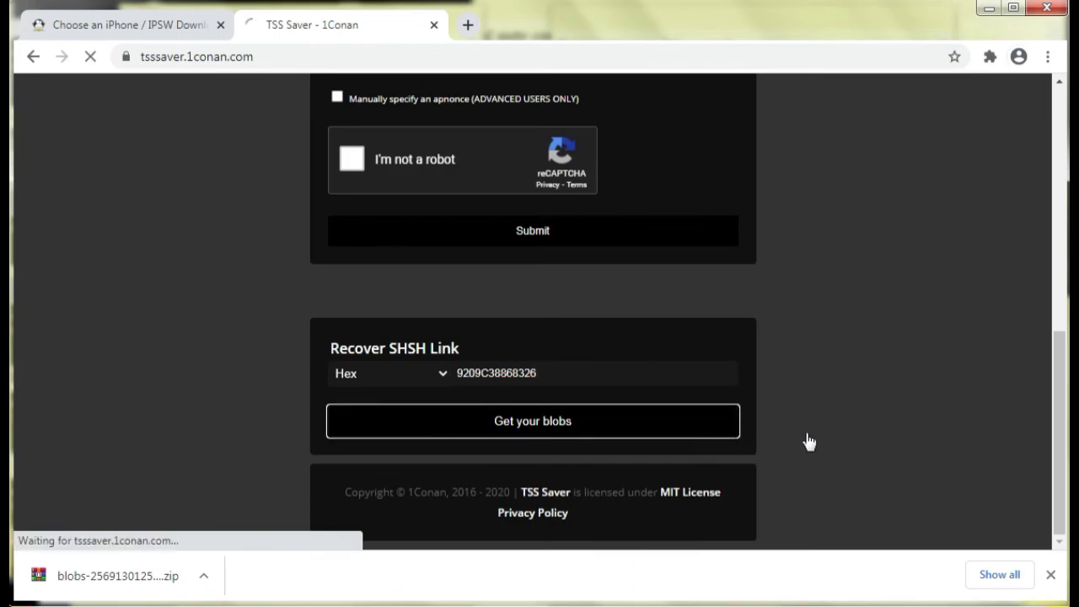